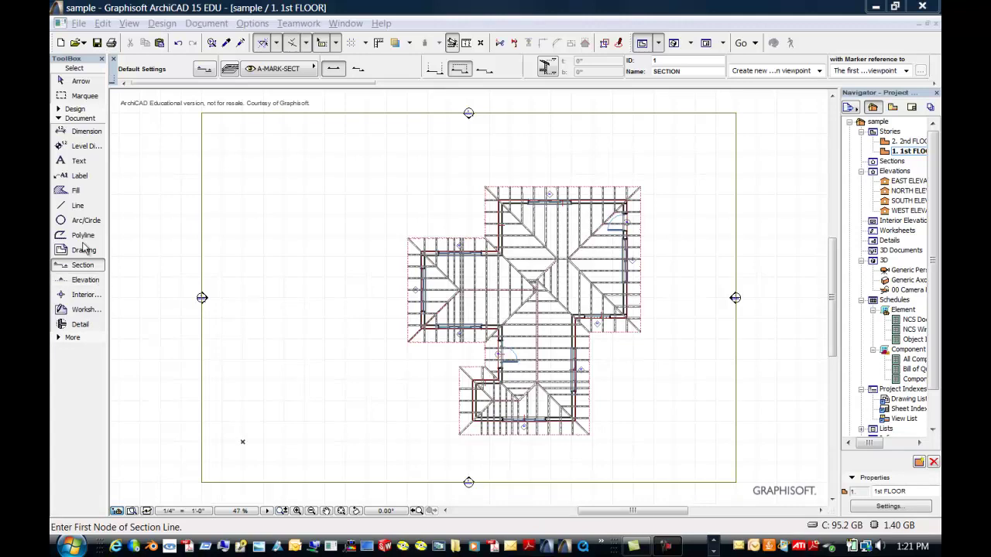
- Draw a horizontal section line across the middle of the house, looking toward the lower wing
{"action": "left_click", "coordinate": [59, 121]}
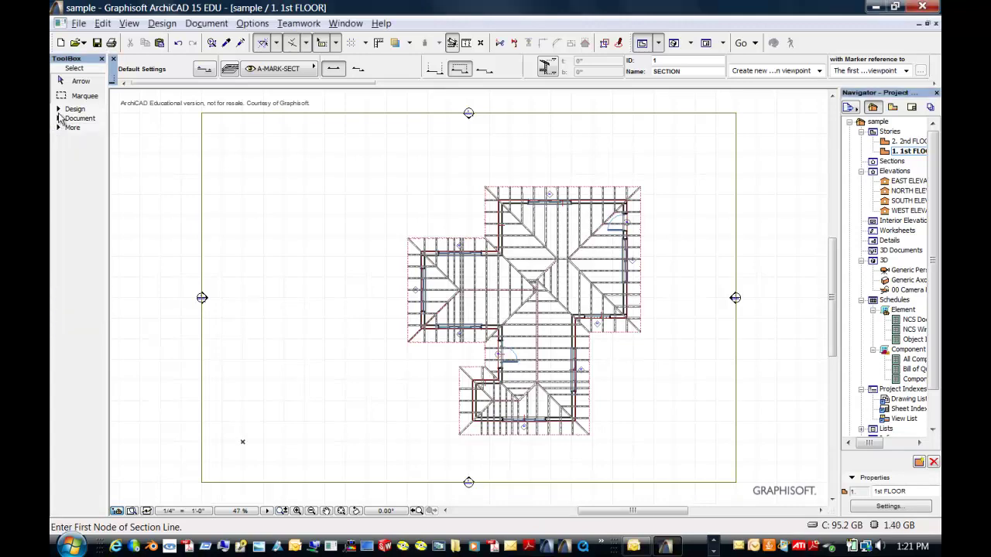
{"action": "left_click", "coordinate": [60, 109]}
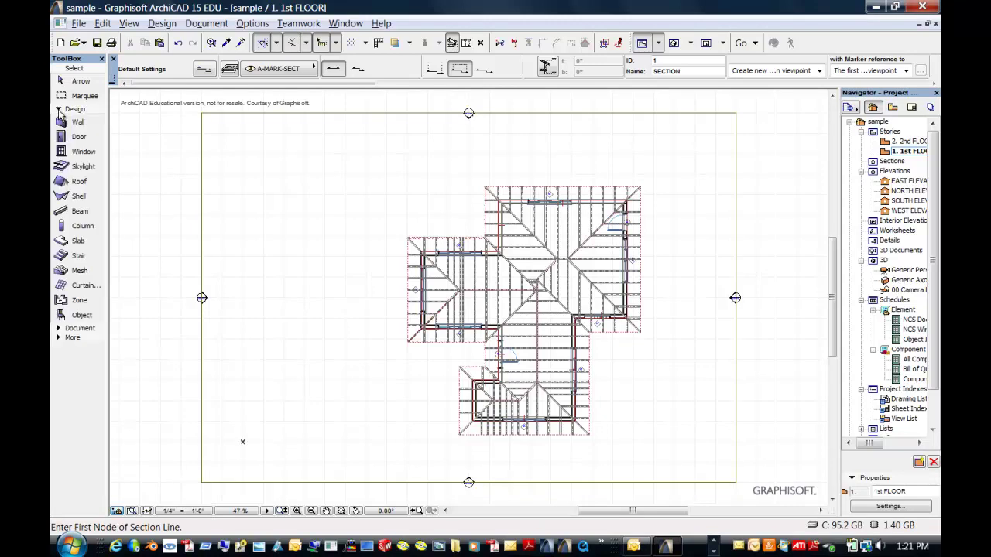
{"action": "left_click", "coordinate": [60, 329]}
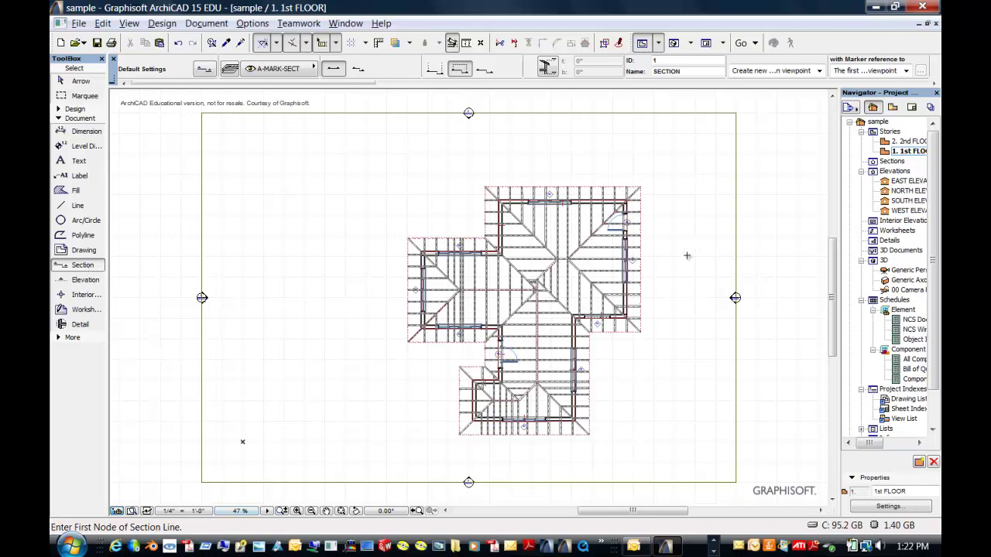
{"action": "left_click", "coordinate": [365, 288]}
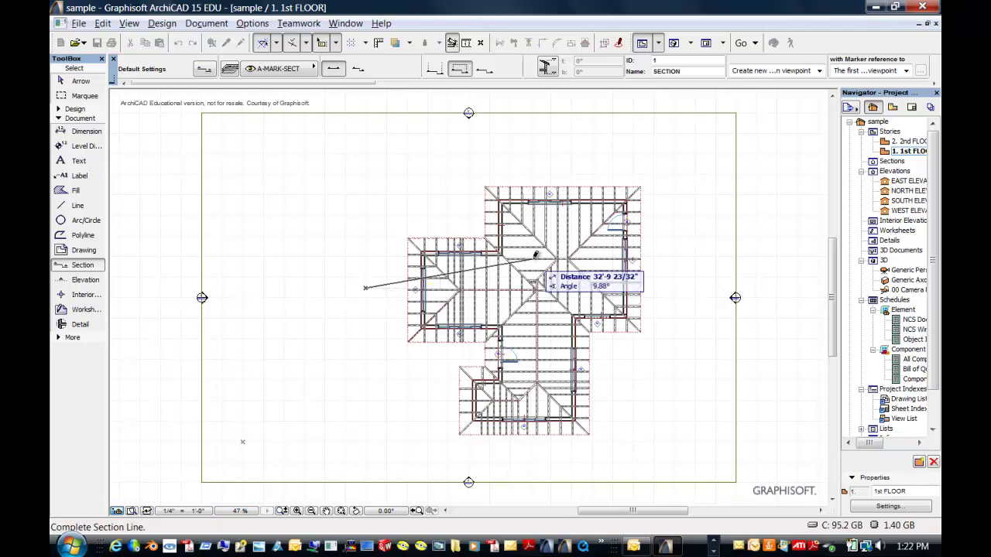
{"action": "left_click", "coordinate": [699, 284]}
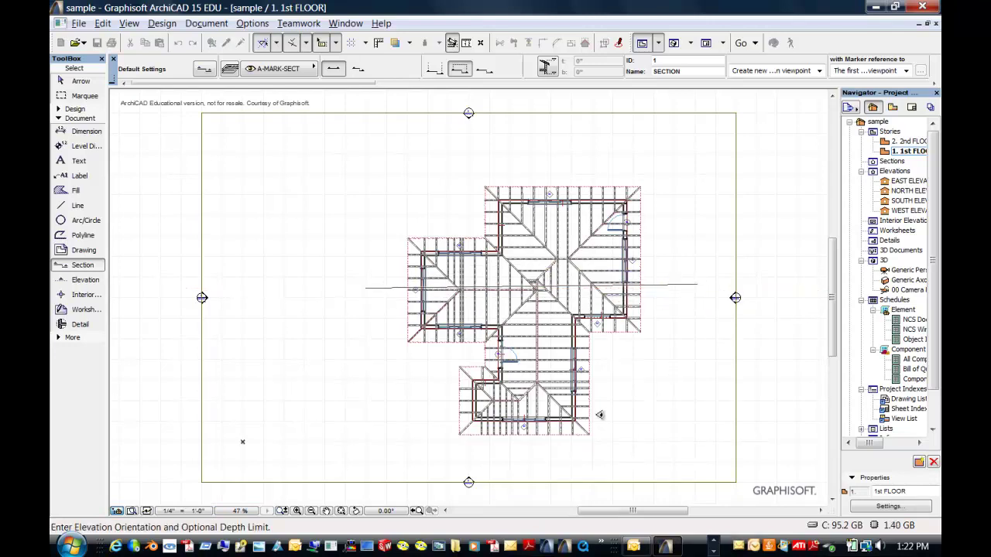
{"action": "left_click", "coordinate": [572, 461]}
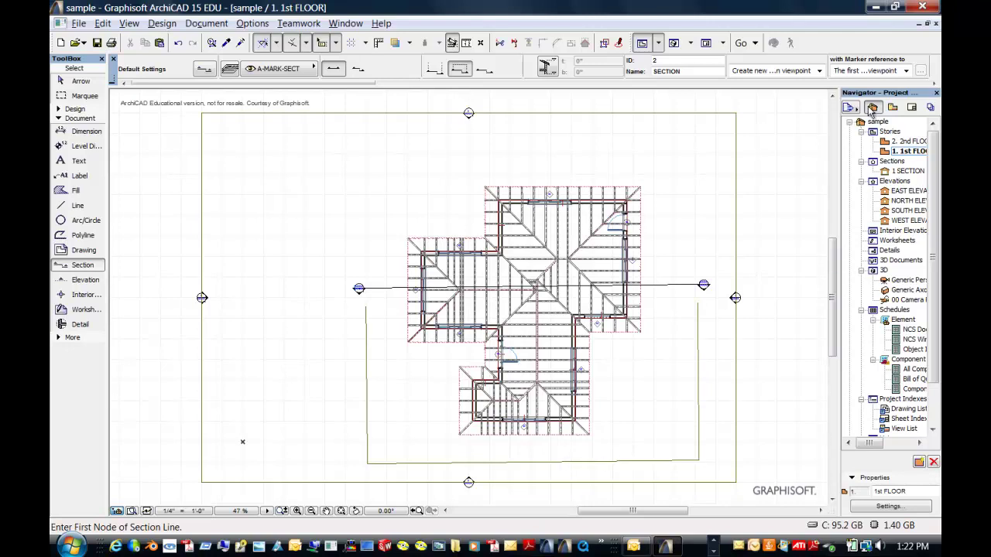
- Open 1 SECTION from the Navigator's Sections list and switch to the Arrow tool
{"action": "left_click", "coordinate": [861, 161]}
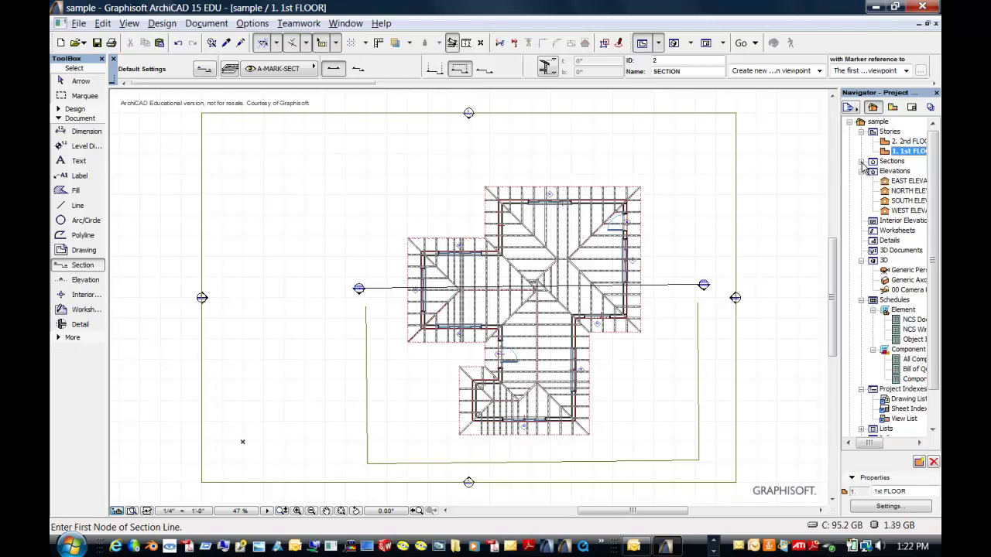
{"action": "left_click", "coordinate": [861, 161]}
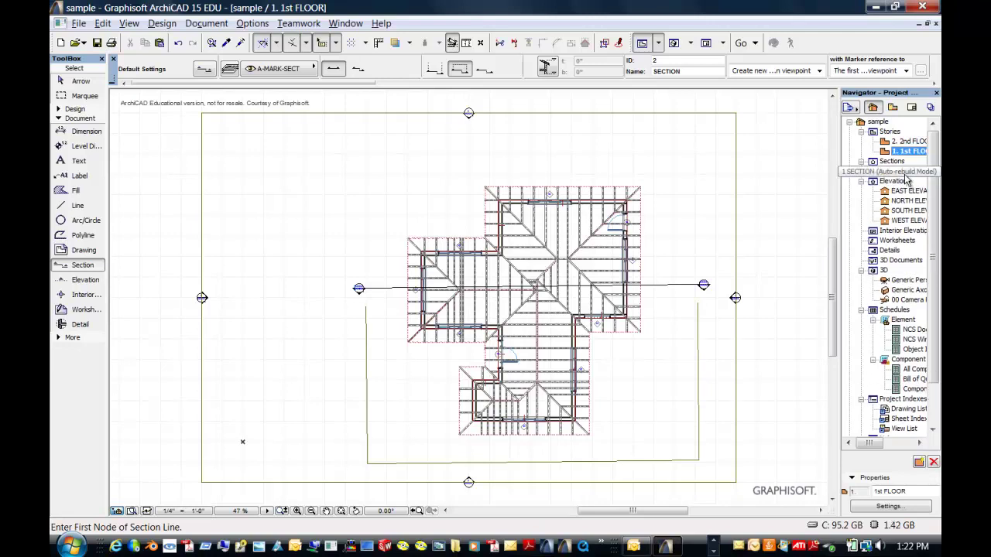
{"action": "double_click", "coordinate": [904, 172]}
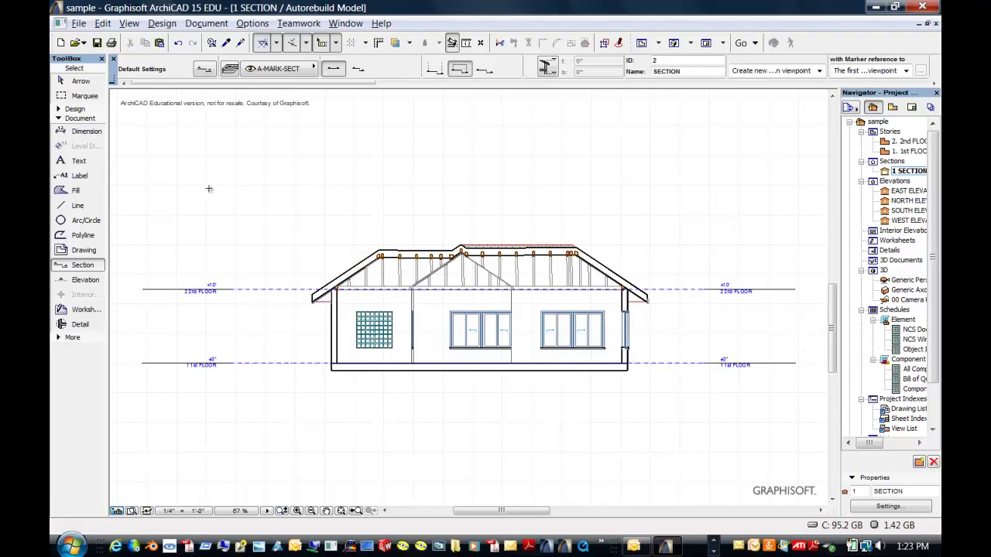
{"action": "left_click", "coordinate": [88, 83]}
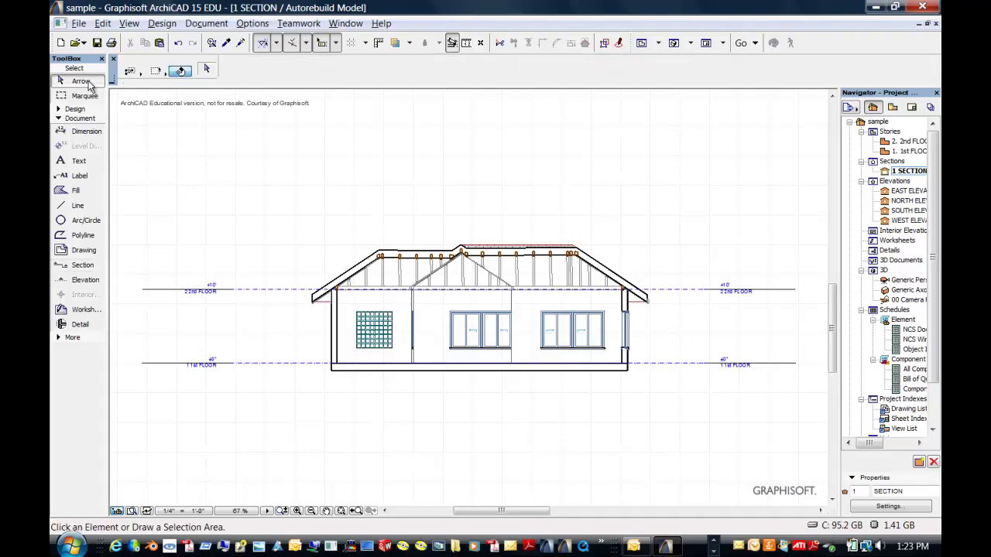
- Set the cut fill of both cut exterior walls to 04 | Block Masonry
{"action": "left_click", "coordinate": [333, 325]}
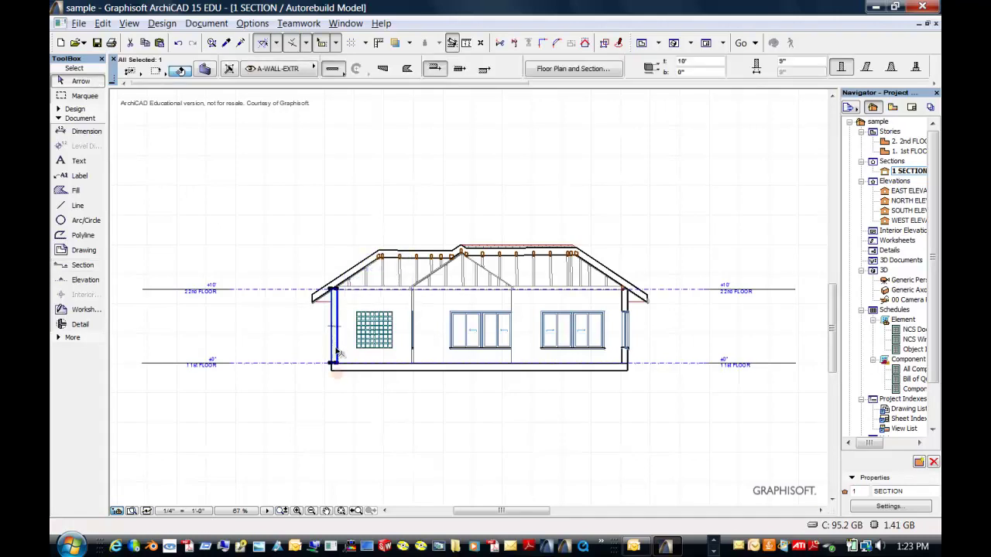
{"action": "left_click", "coordinate": [627, 361], "text": "shift"}
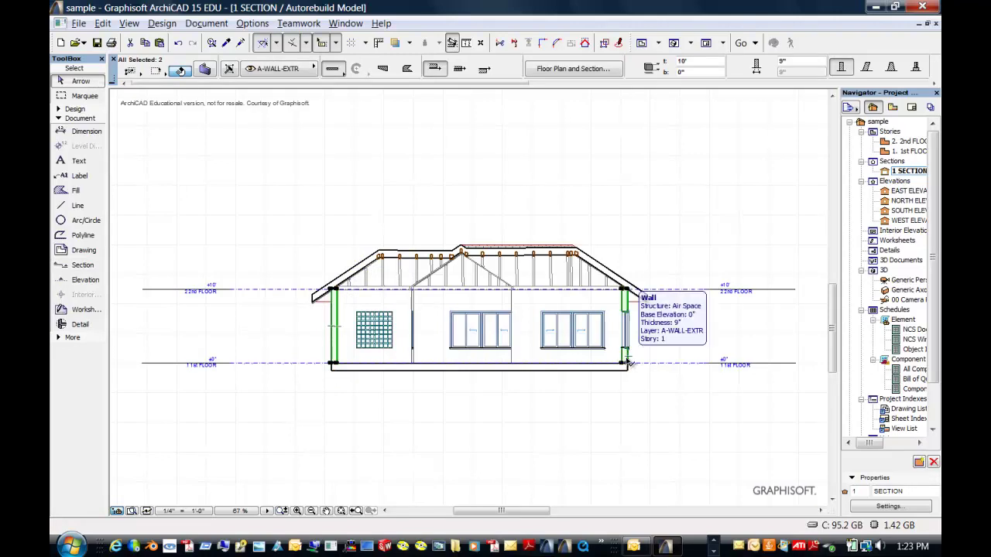
{"action": "left_click", "coordinate": [205, 71]}
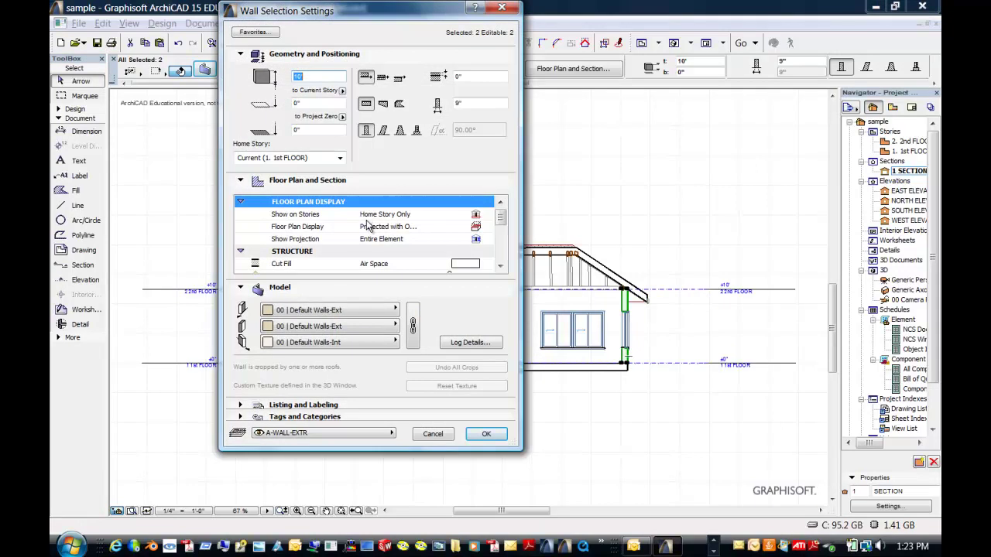
{"action": "left_click", "coordinate": [458, 266]}
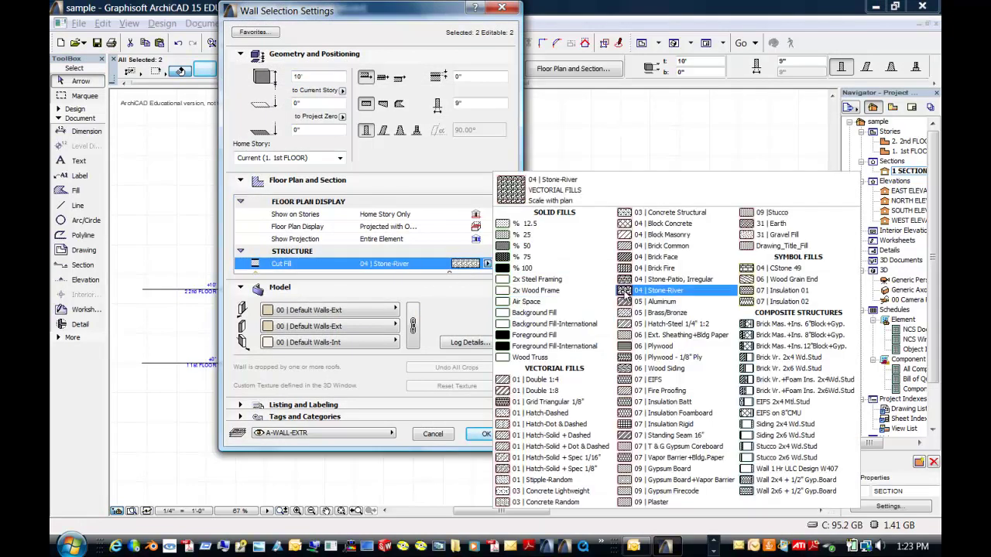
{"action": "left_click", "coordinate": [637, 236]}
{"action": "left_click", "coordinate": [488, 434]}
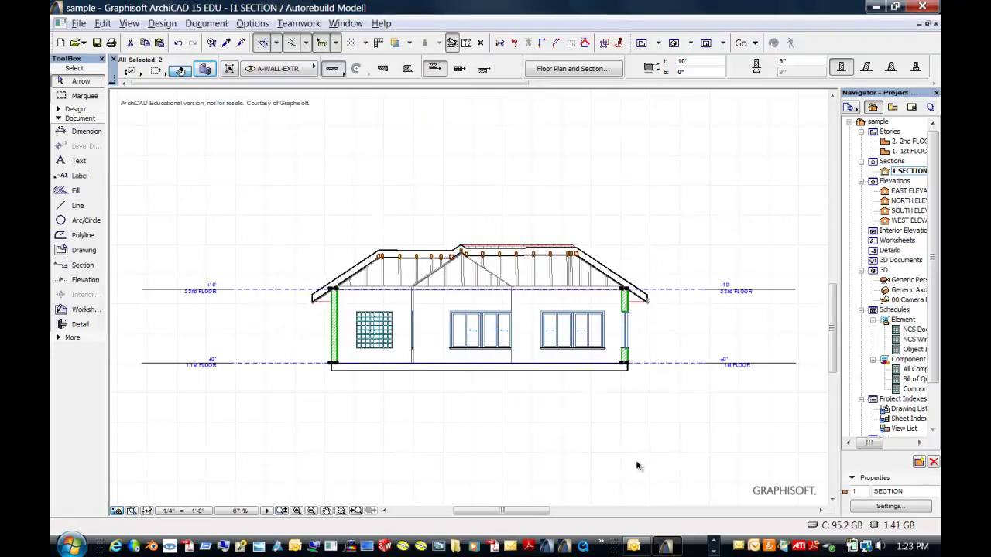
{"action": "left_click", "coordinate": [421, 442]}
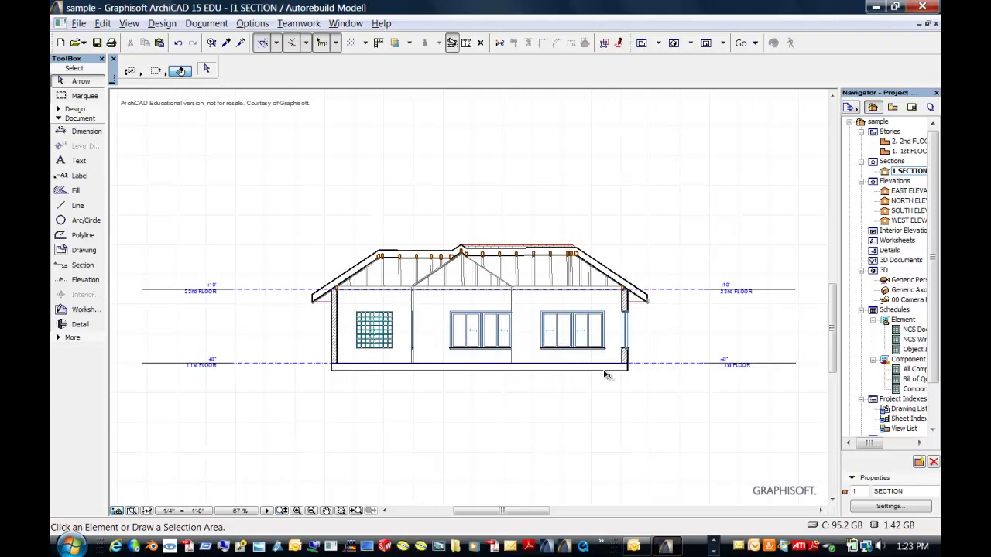
- Return to the 1st FLOOR plan from the Navigator
{"action": "left_click", "coordinate": [574, 371]}
{"action": "left_click", "coordinate": [522, 267]}
{"action": "double_click", "coordinate": [886, 153]}
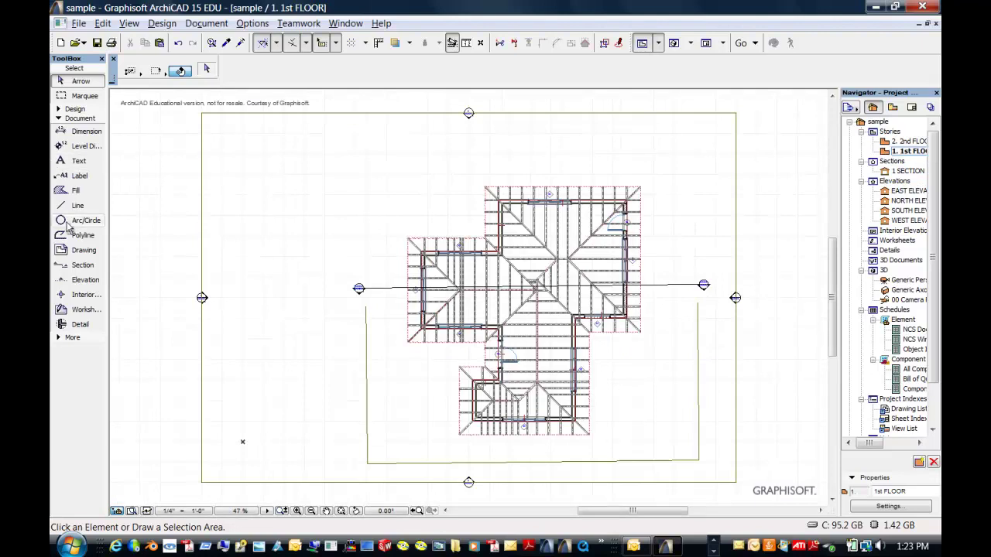
- Draw a rectangular terrain mesh around the whole house, then view the East Elevation
{"action": "left_click", "coordinate": [59, 111]}
{"action": "left_click", "coordinate": [77, 271]}
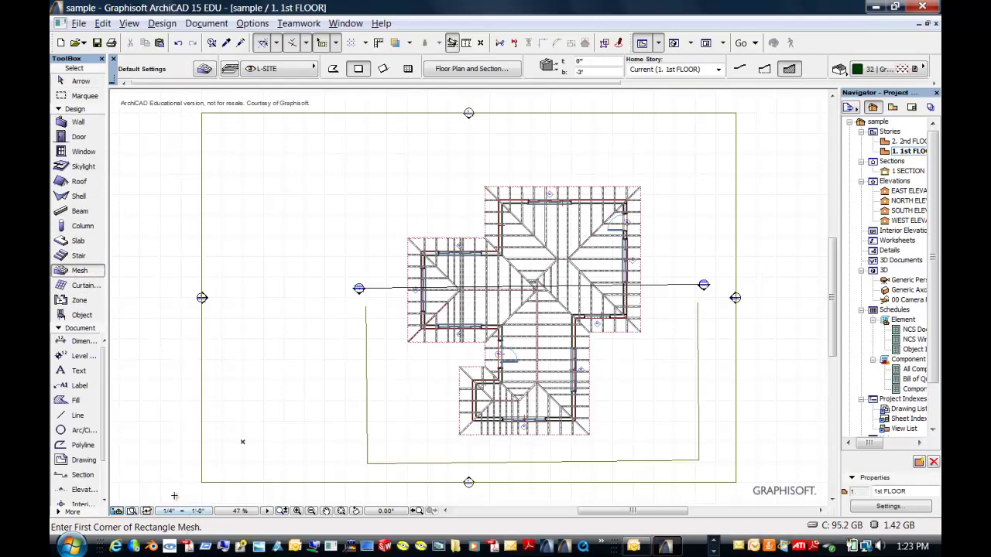
{"action": "left_click", "coordinate": [174, 497]}
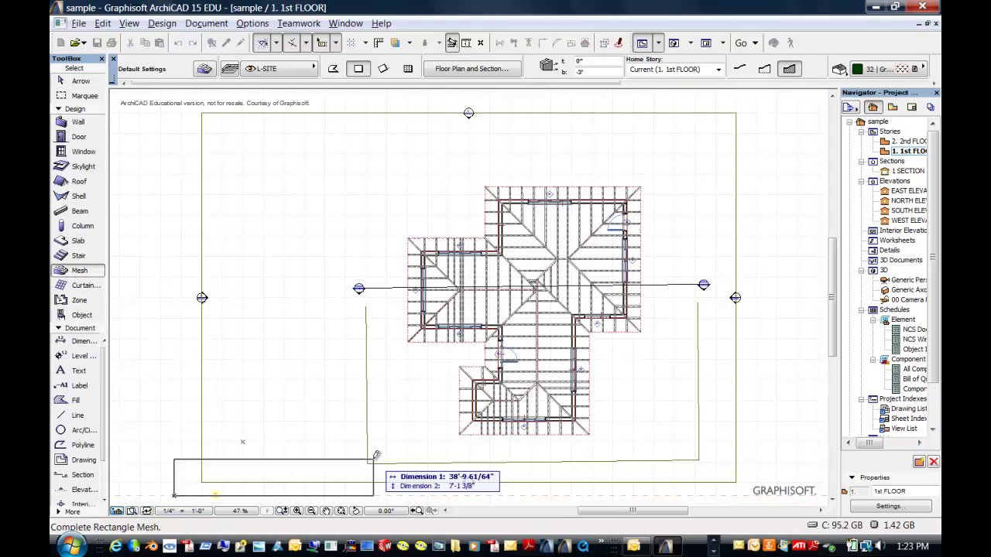
{"action": "left_click", "coordinate": [770, 98]}
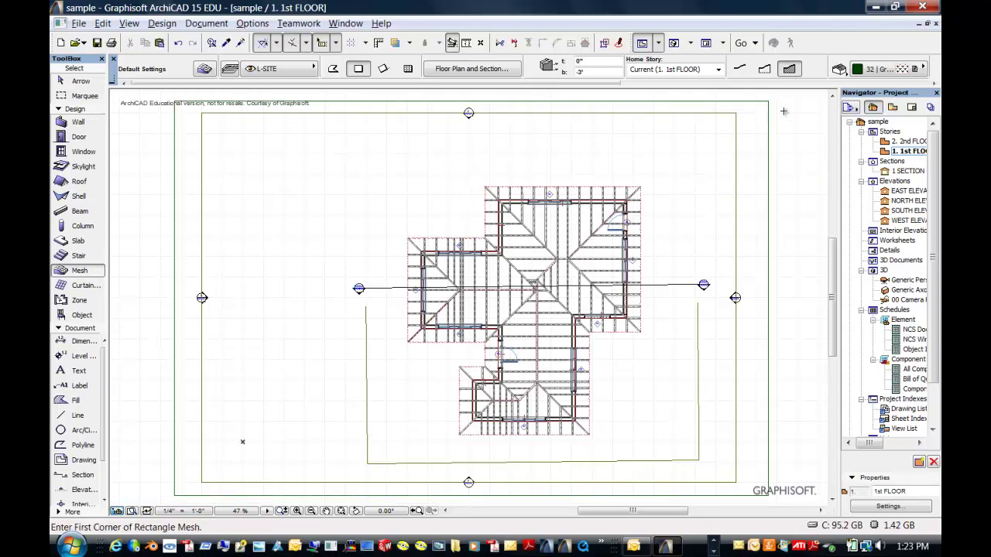
{"action": "double_click", "coordinate": [885, 191]}
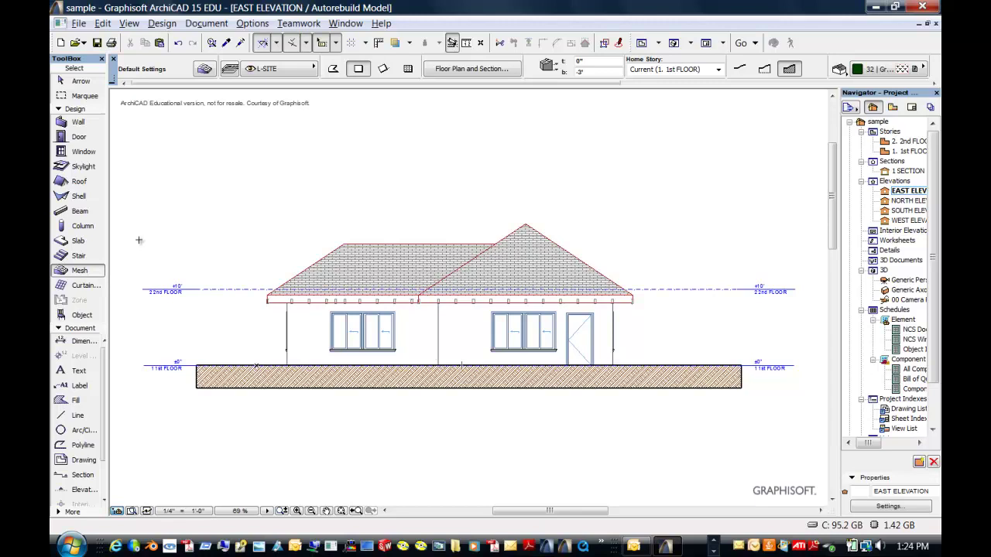
- Drag the ground mesh strip below the floor line, then return to 1 SECTION
{"action": "left_click", "coordinate": [81, 81]}
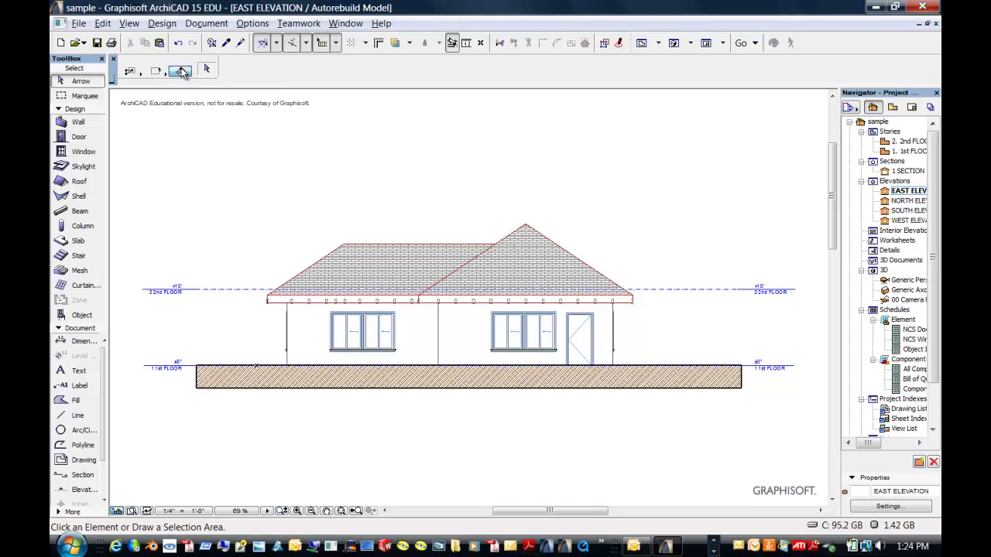
{"action": "left_click", "coordinate": [282, 379]}
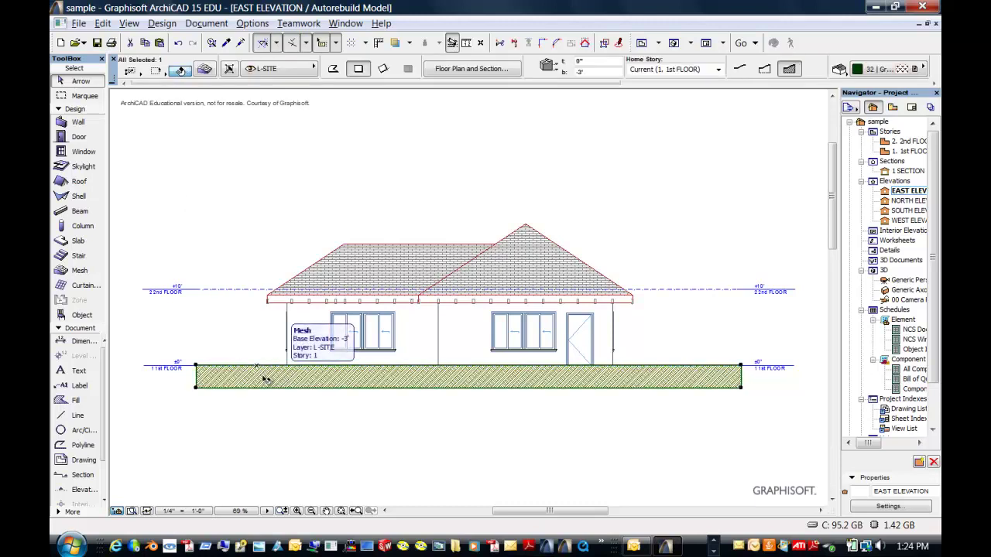
{"action": "left_click", "coordinate": [196, 369]}
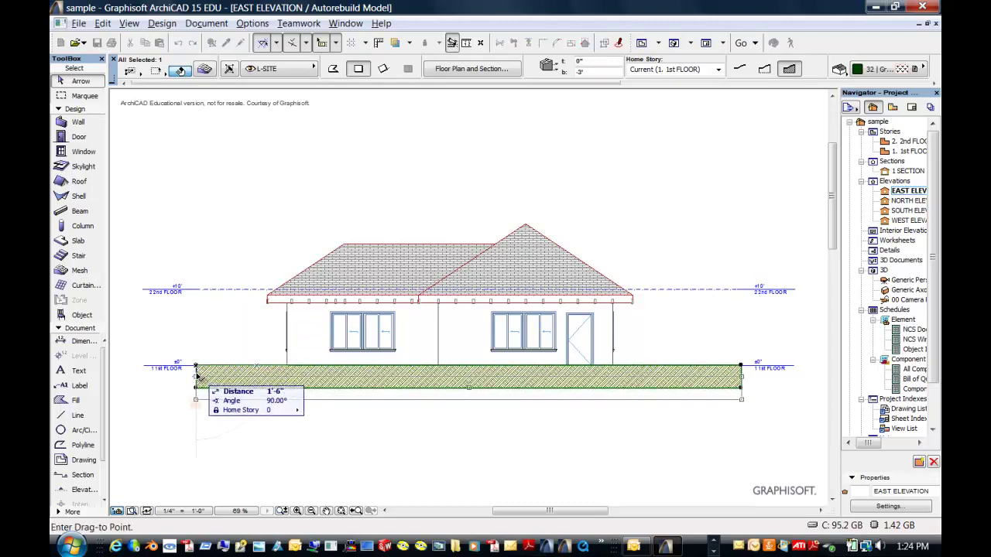
{"action": "left_click", "coordinate": [196, 376]}
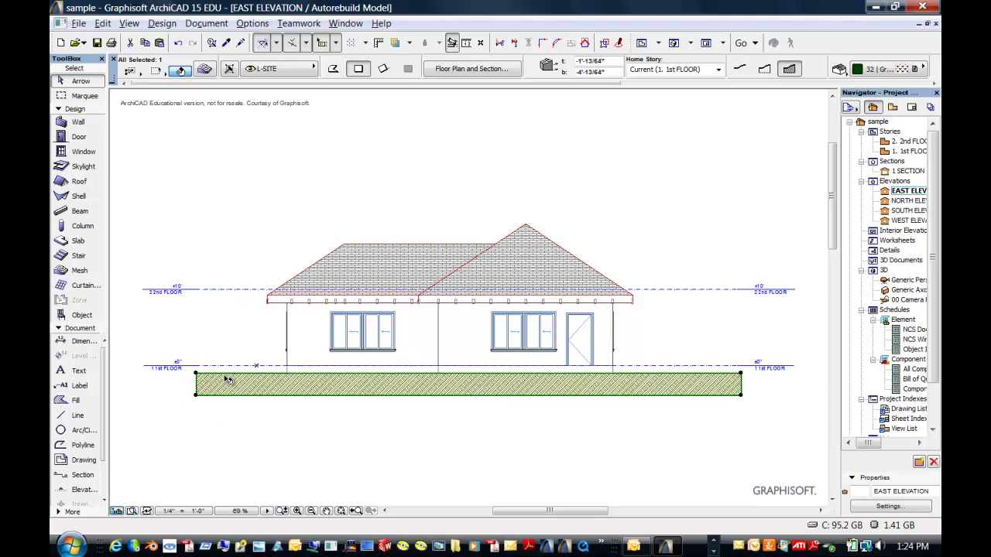
{"action": "left_click", "coordinate": [196, 374]}
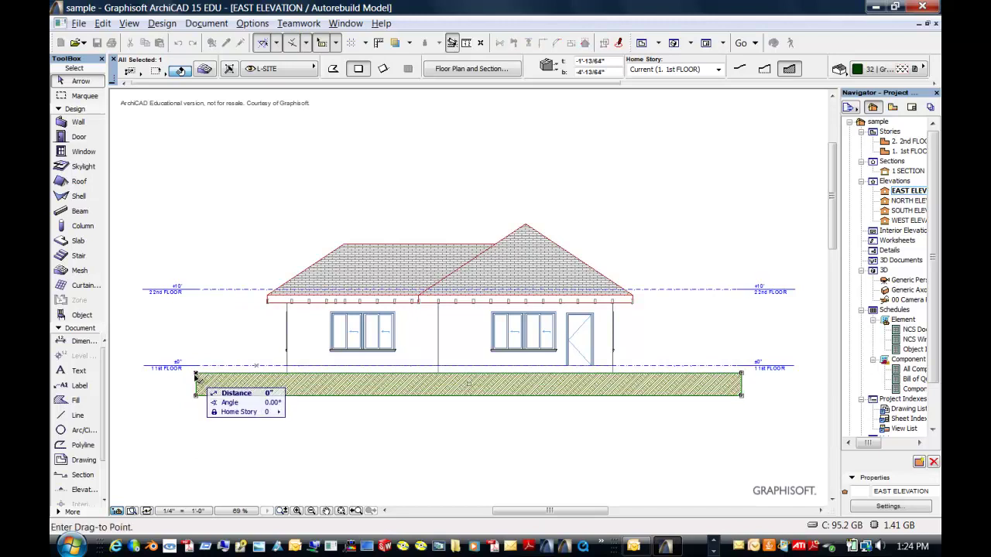
{"action": "left_click", "coordinate": [196, 408]}
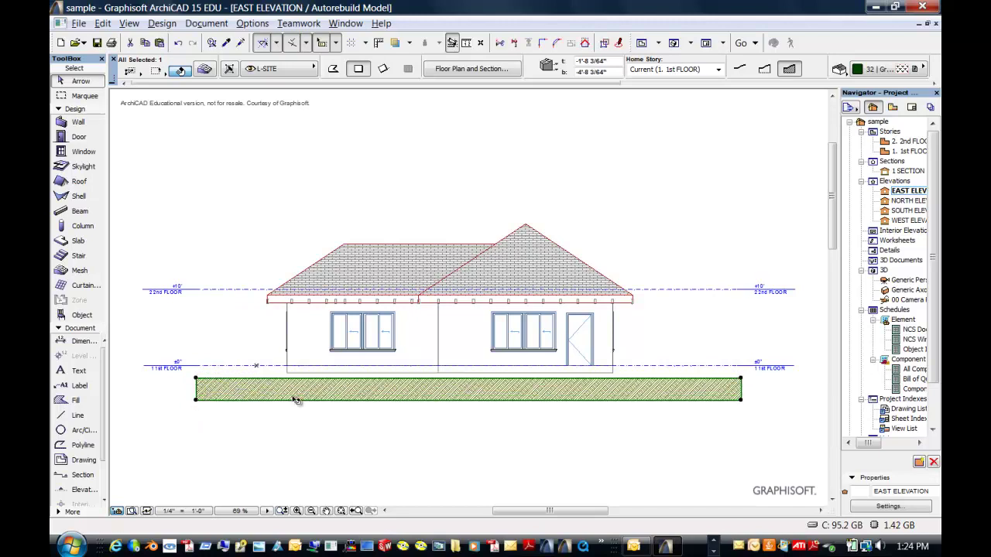
{"action": "left_click", "coordinate": [196, 380]}
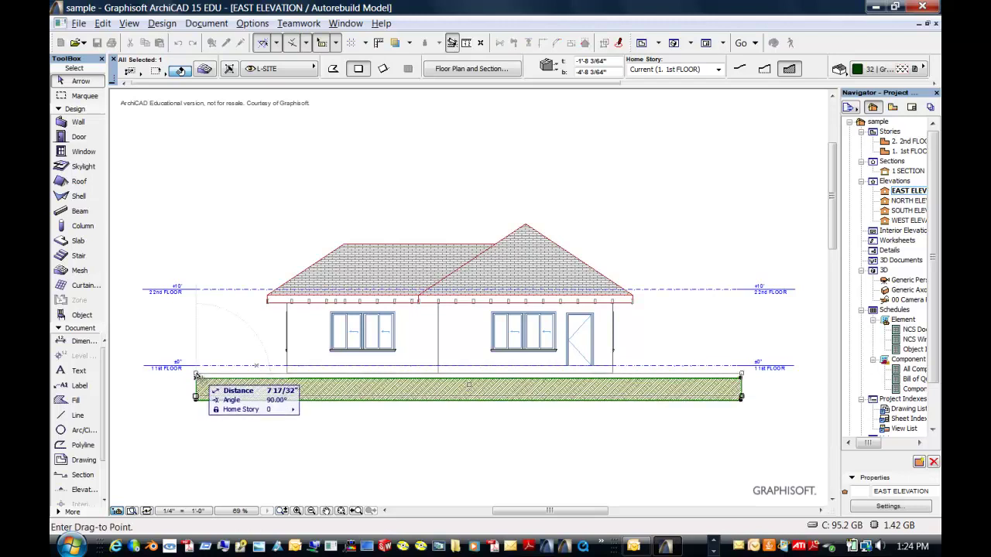
{"action": "left_click", "coordinate": [197, 375]}
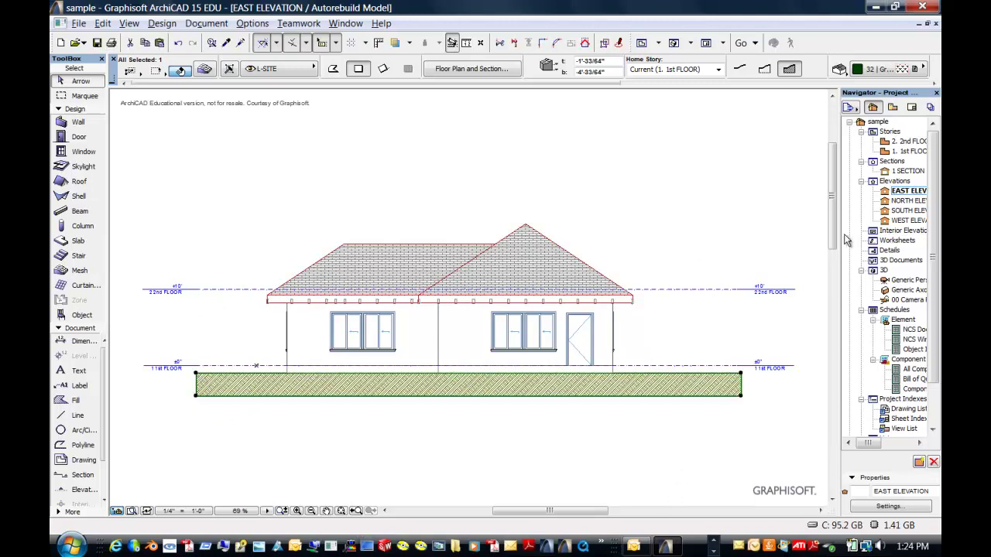
{"action": "double_click", "coordinate": [888, 173]}
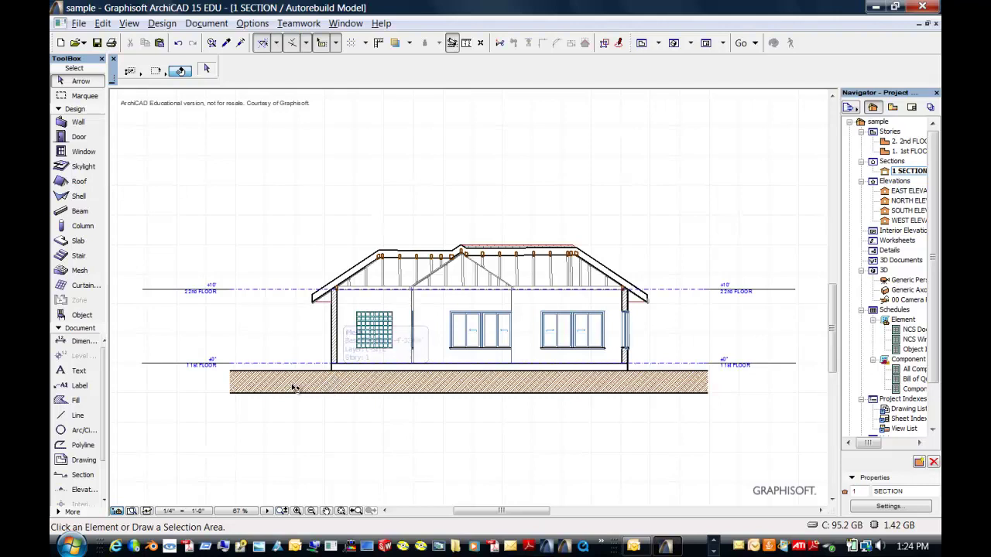
- Set the Line tool to the Drafting Line category with the stones line type
{"action": "left_click", "coordinate": [81, 416]}
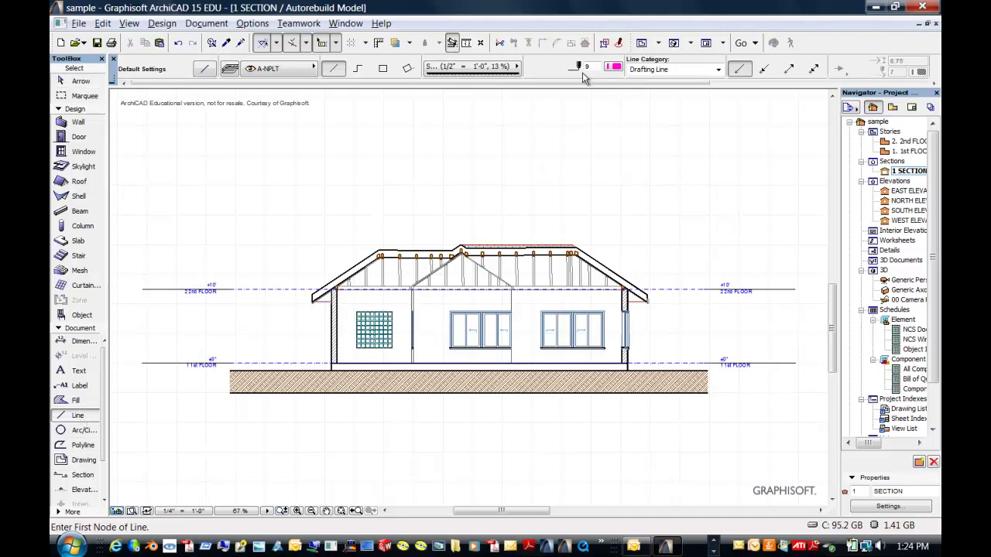
{"action": "left_click", "coordinate": [718, 70]}
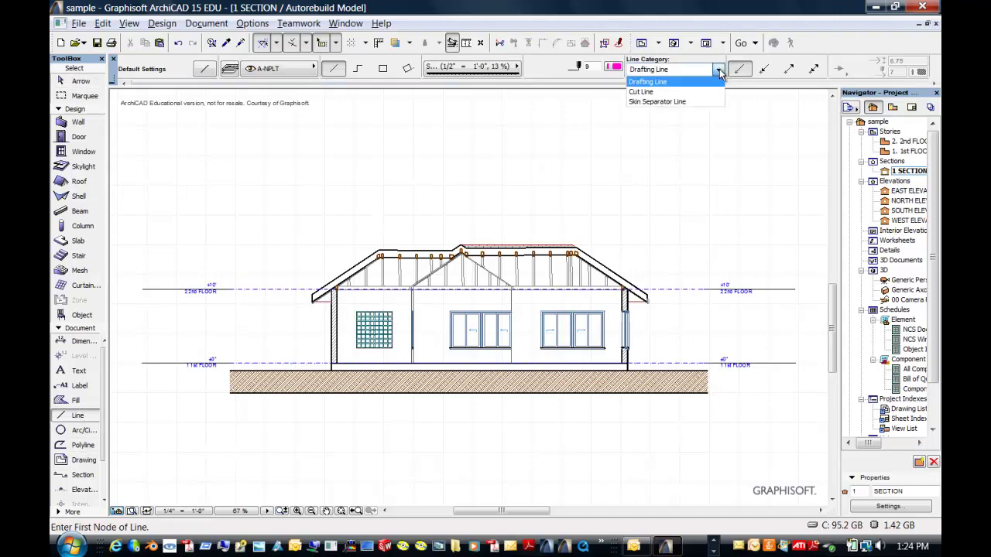
{"action": "left_click", "coordinate": [718, 72]}
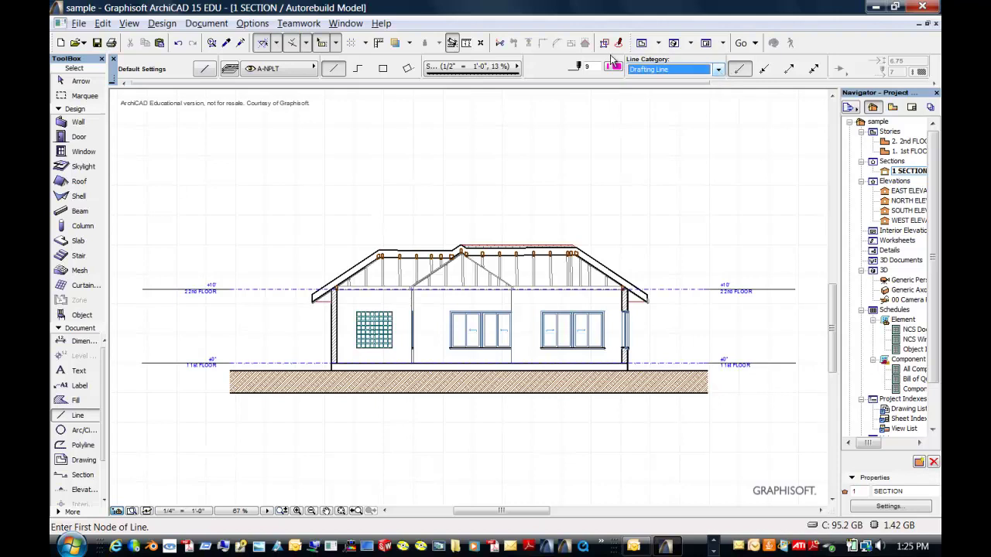
{"action": "left_click", "coordinate": [519, 68]}
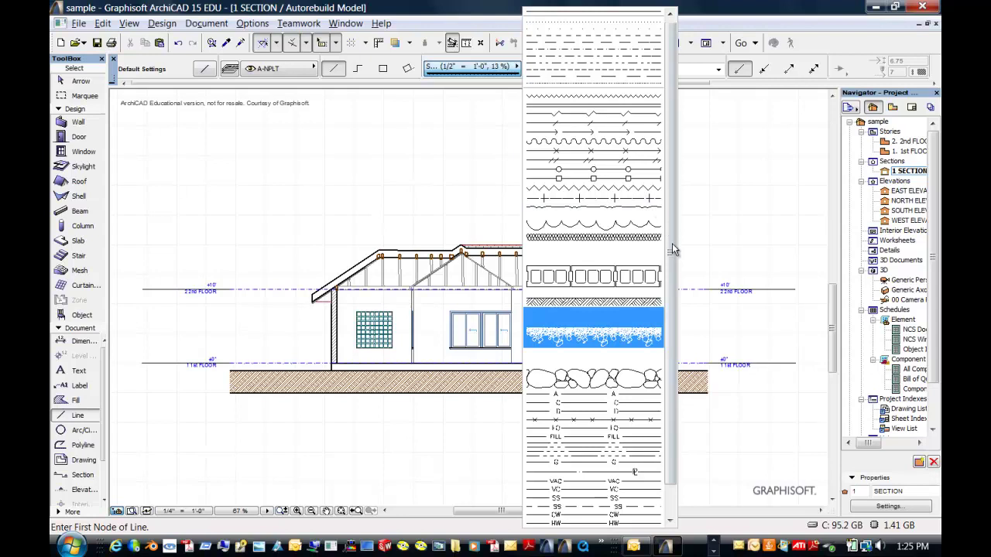
{"action": "left_click_drag", "start_coordinate": [671, 251], "coordinate": [670, 335]}
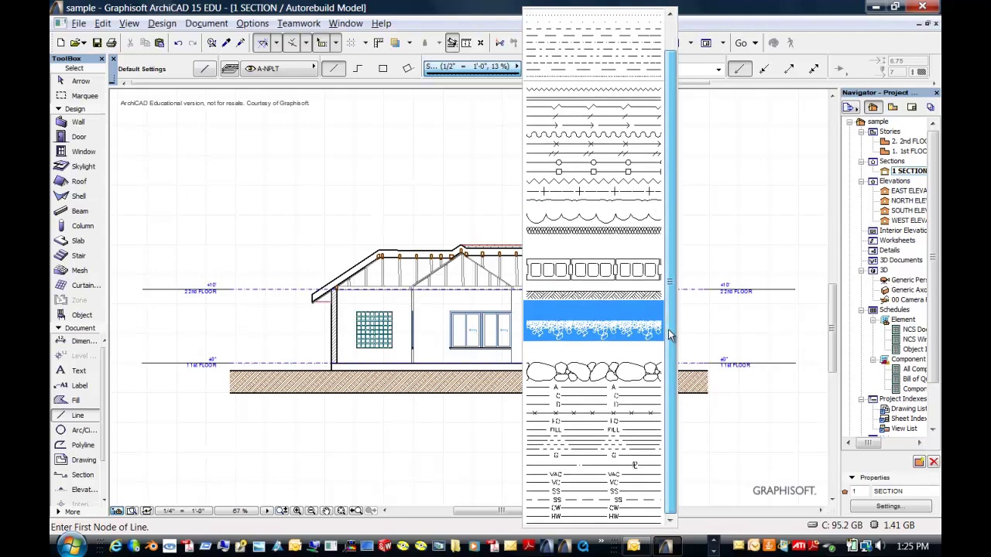
{"action": "left_click", "coordinate": [639, 372]}
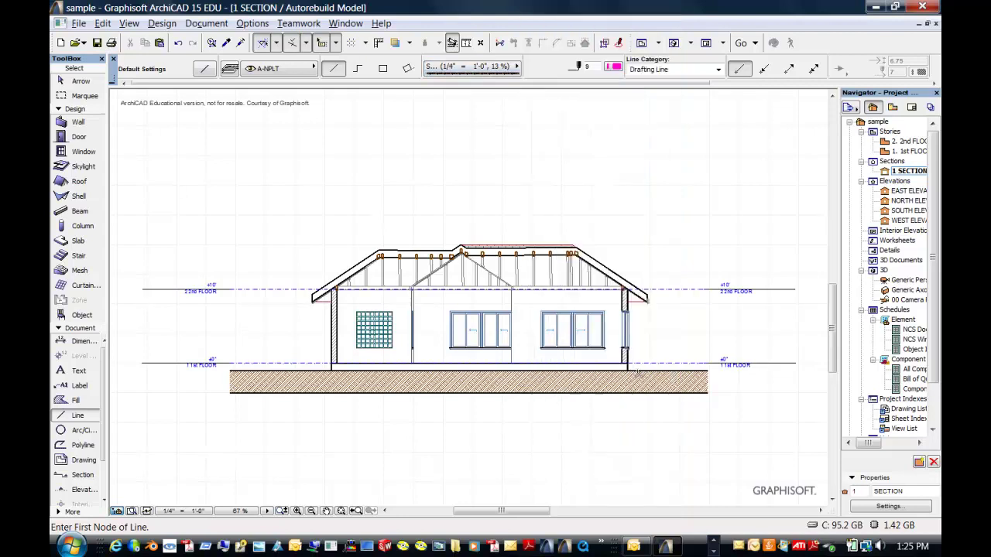
- Draw the stone line along the ground strip's bottom edge, from its left corner to its right corner
{"action": "left_click", "coordinate": [229, 394]}
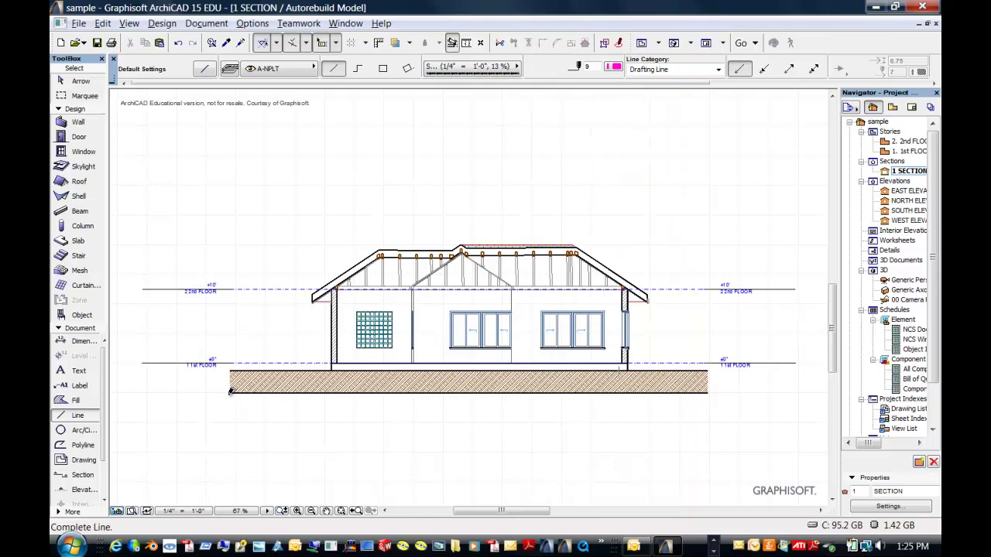
{"action": "left_click", "coordinate": [706, 394]}
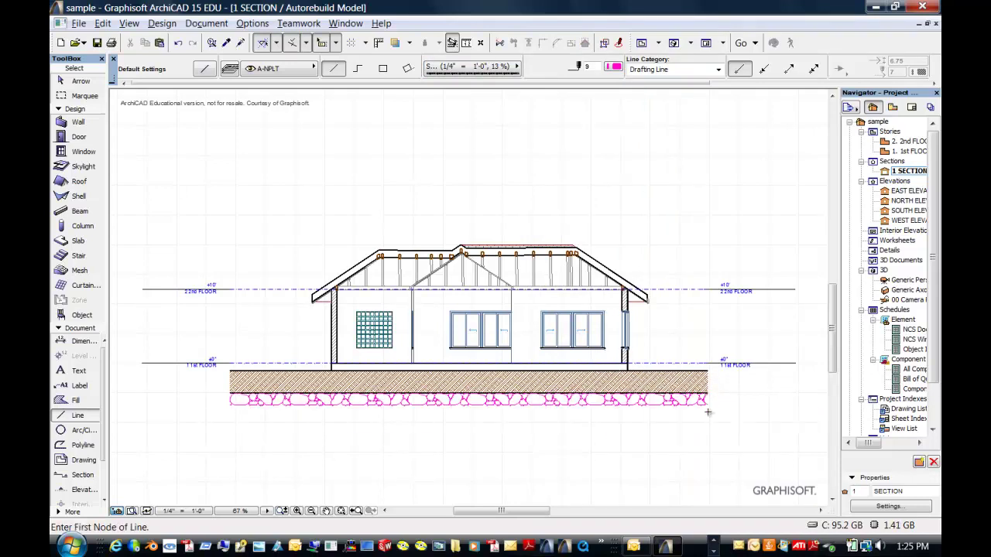